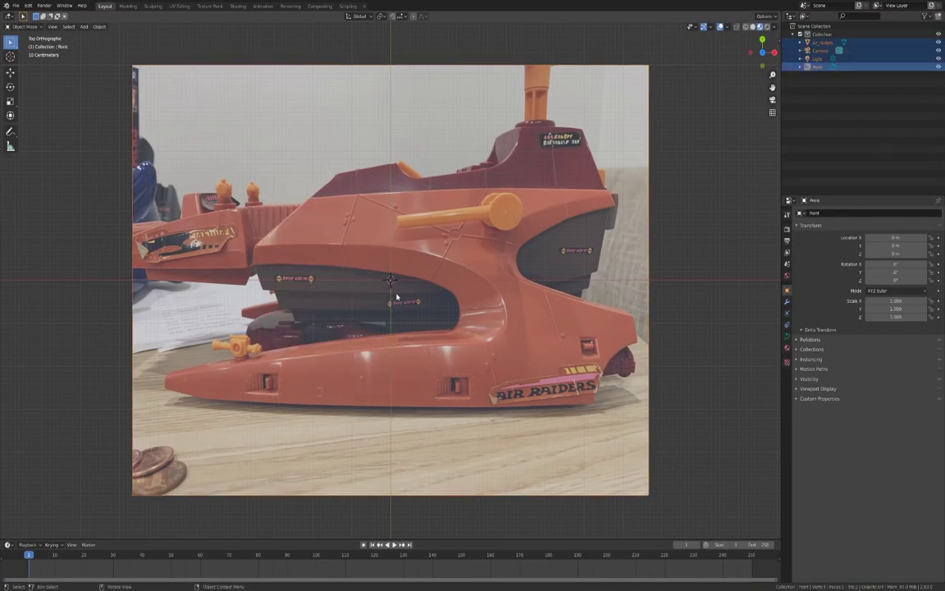
- Enter Edit Mode on the new Point curve to begin placing its points
key(Tab)
- Extend the Point curve with new points along the hull outline over the photo
ctrl+right_click(246, 286)
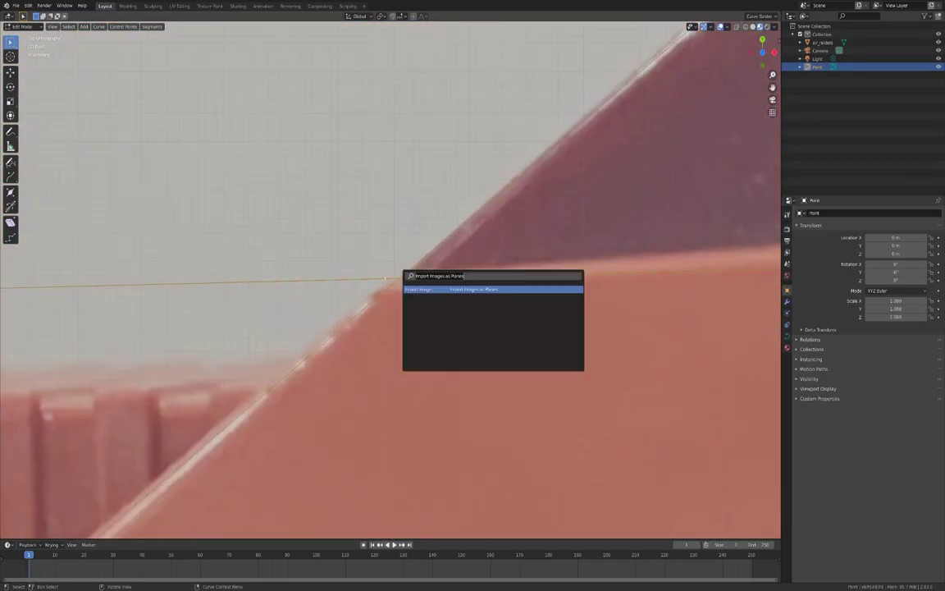
right_click(386, 394)
mouse_move(395, 394)
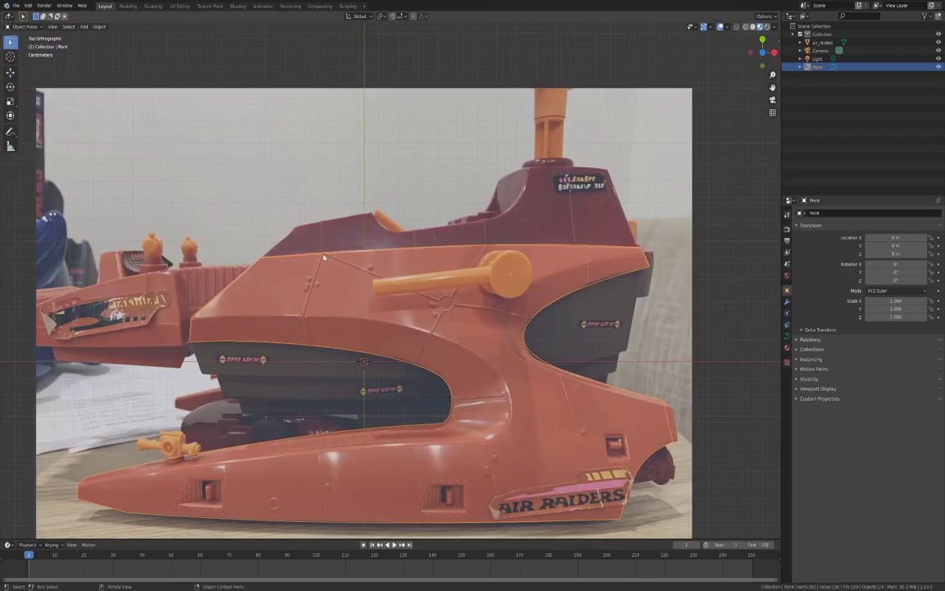
key(Tab)
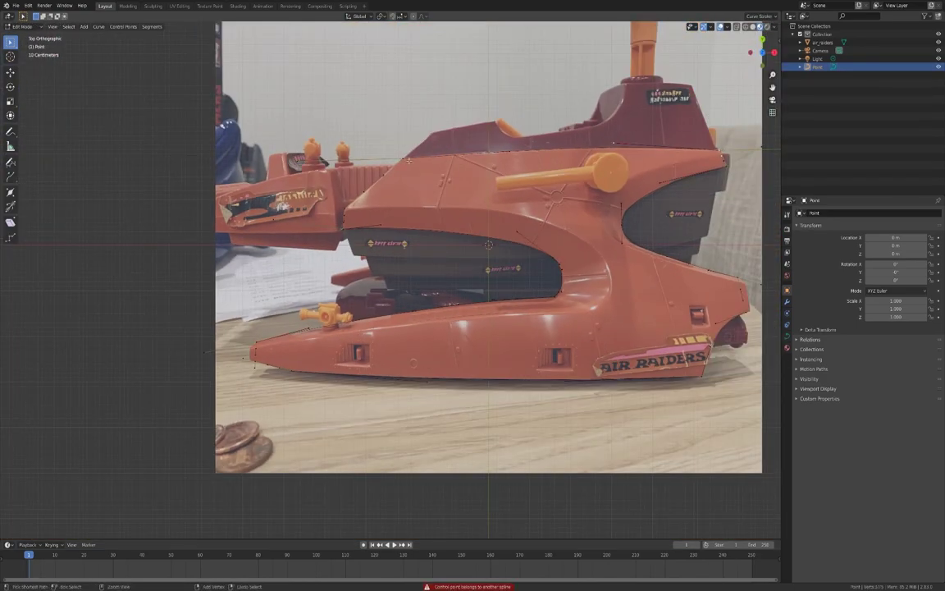
scroll(670, 147, up, 1)
right_click(566, 130)
key(Escape)
- Extrude further curve points along the body outline and bring up the Curves To Mesh settings
right_click(399, 42)
key(Escape)
ctrl+right_click(332, 219)
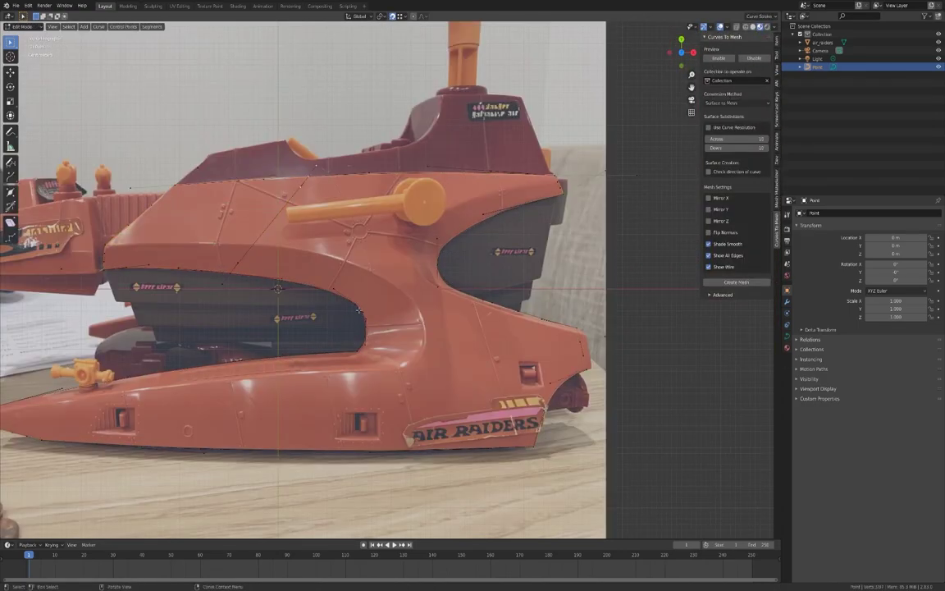
key(e)
click(354, 302)
- Reposition three curve points, including a patch corner, so the purple surface closes over the upper body
key(g)
click(503, 211)
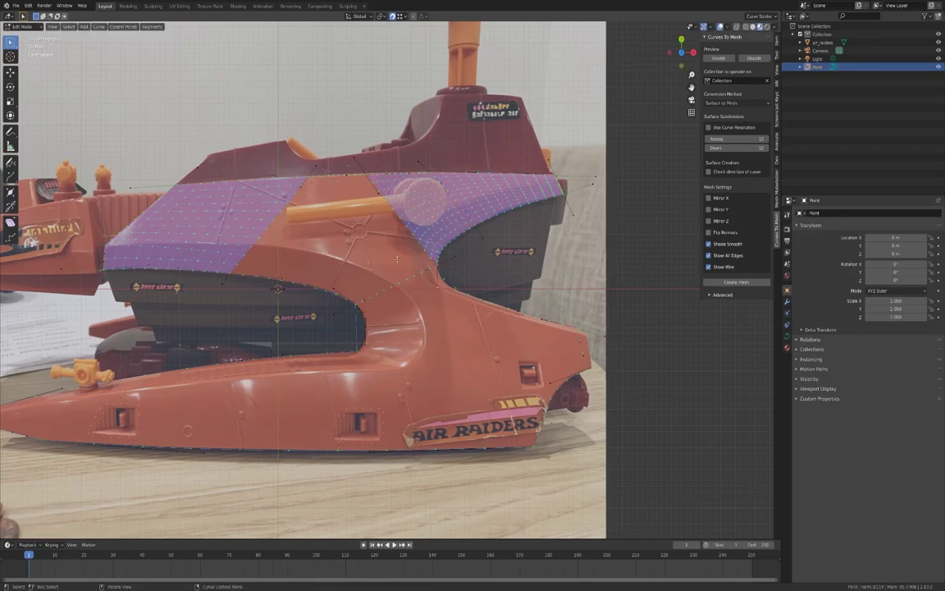
key(g)
click(359, 287)
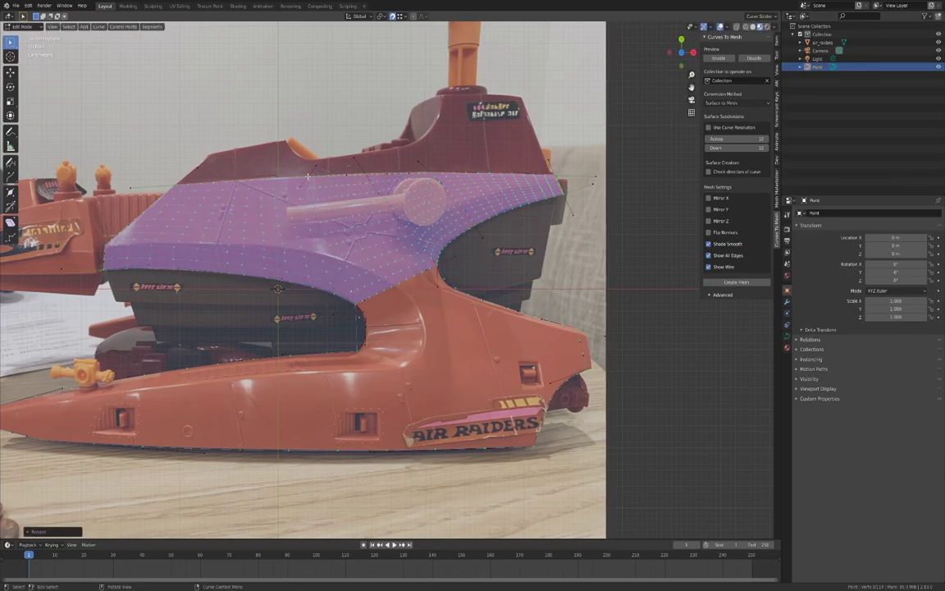
key(r)
click(252, 179)
scroll(357, 351, up, 5)
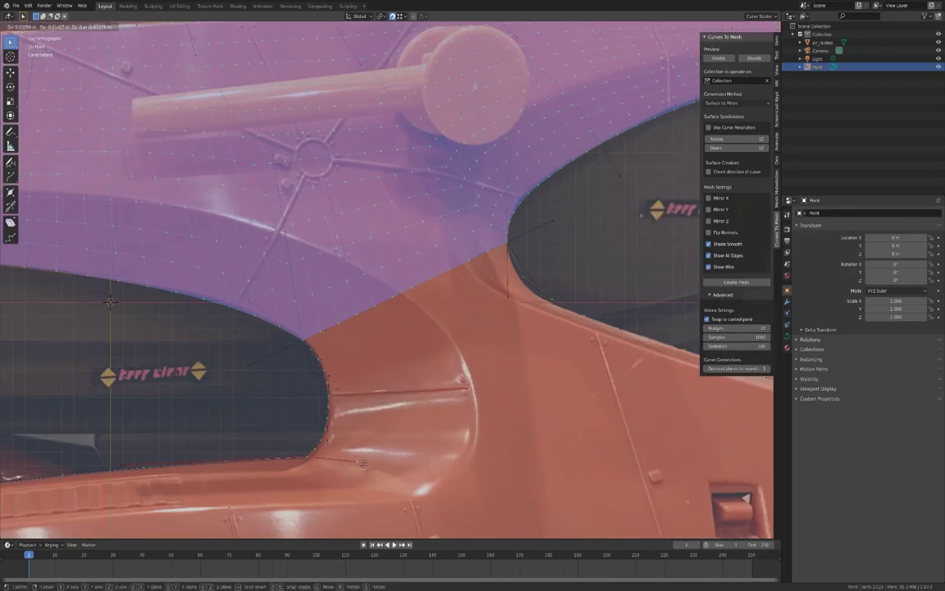
scroll(357, 351, down, 6)
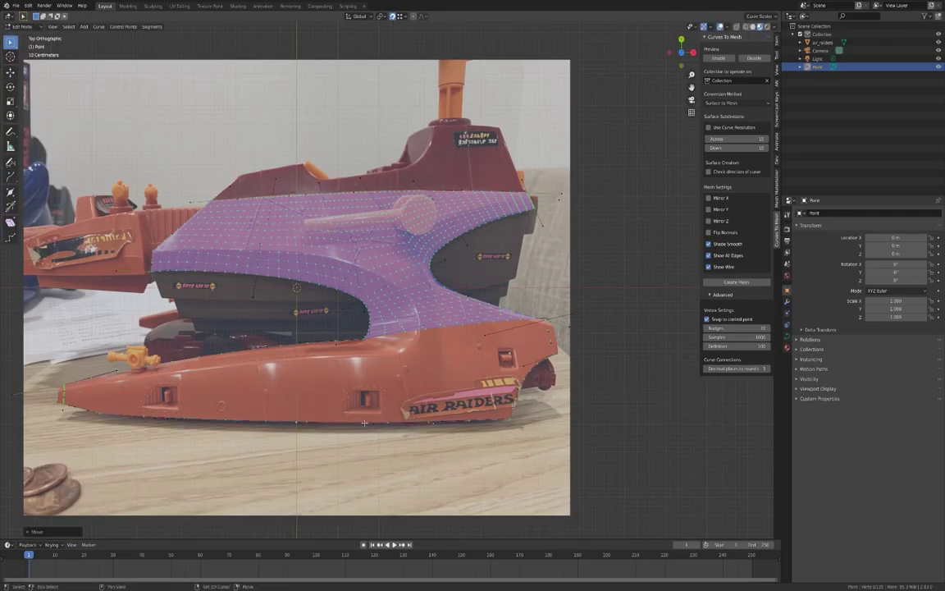
- Drag the lower curve points so the surface covers the lower nose and side hull
drag(364, 422, 168, 415)
scroll(99, 414, up, 4)
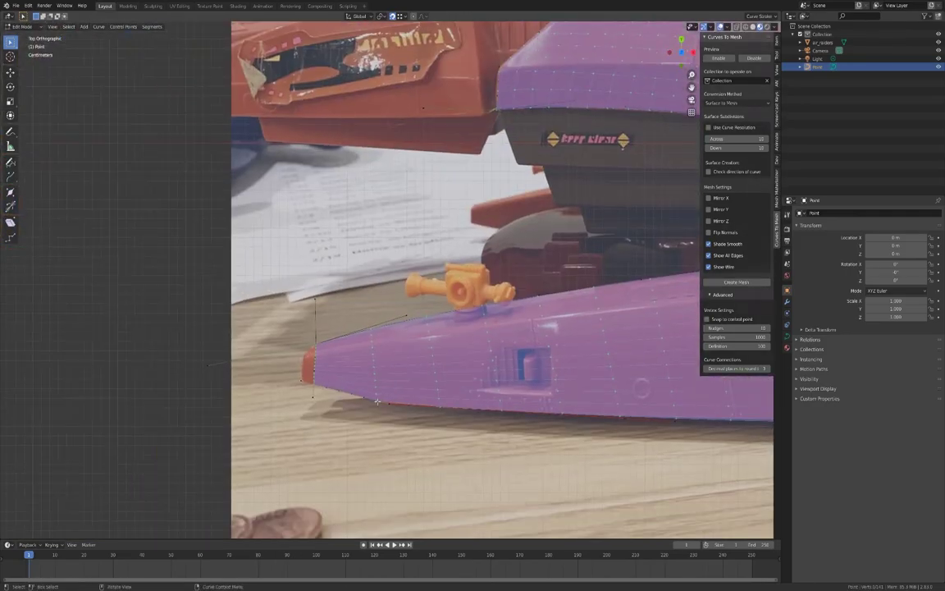
scroll(99, 413, down, 4)
middle_drag(100, 414, 582, 275)
key(KP_7)
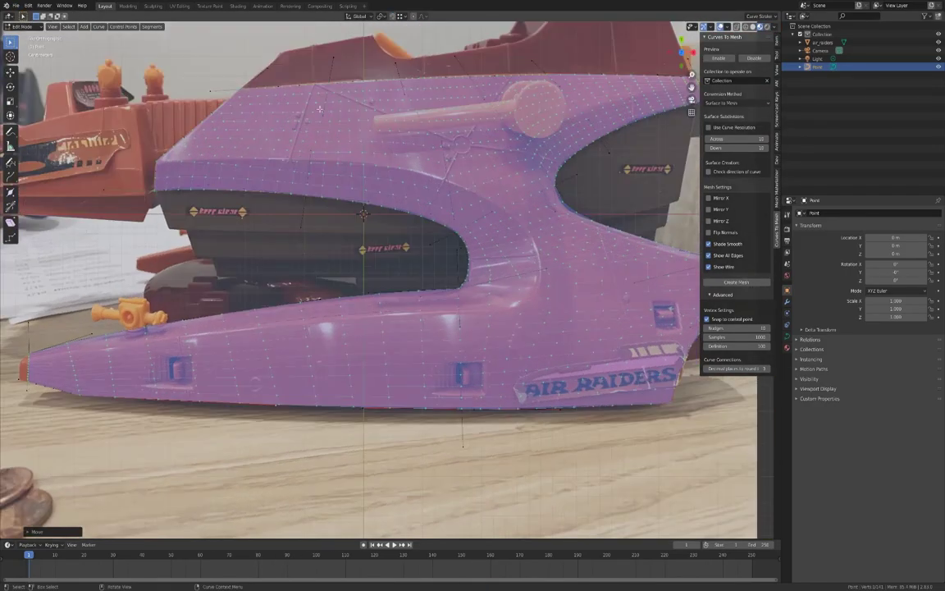
- Orbit around the hull to inspect the surface and bring up the curve point context menu
middle_drag(310, 149, 543, 206)
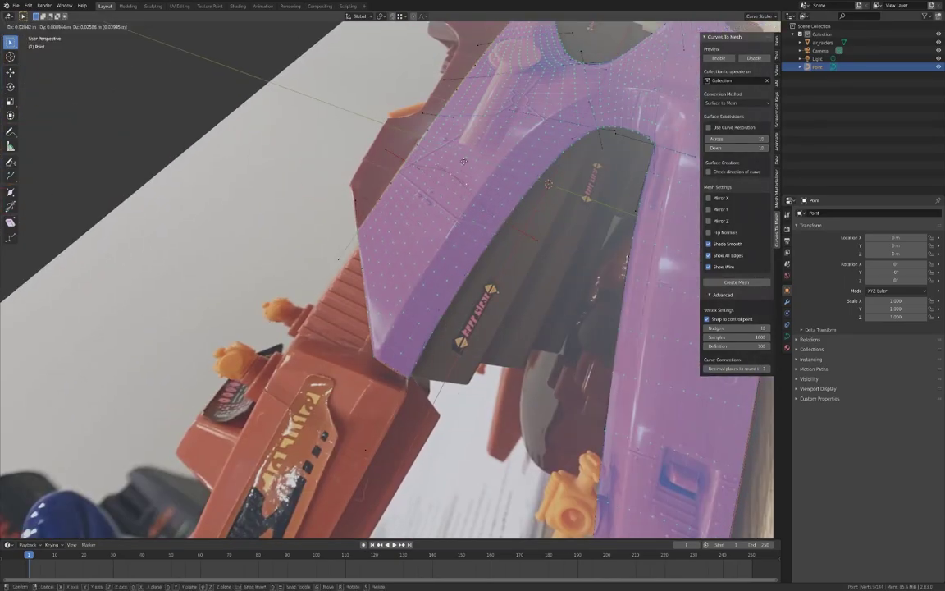
middle_drag(455, 192, 492, 222)
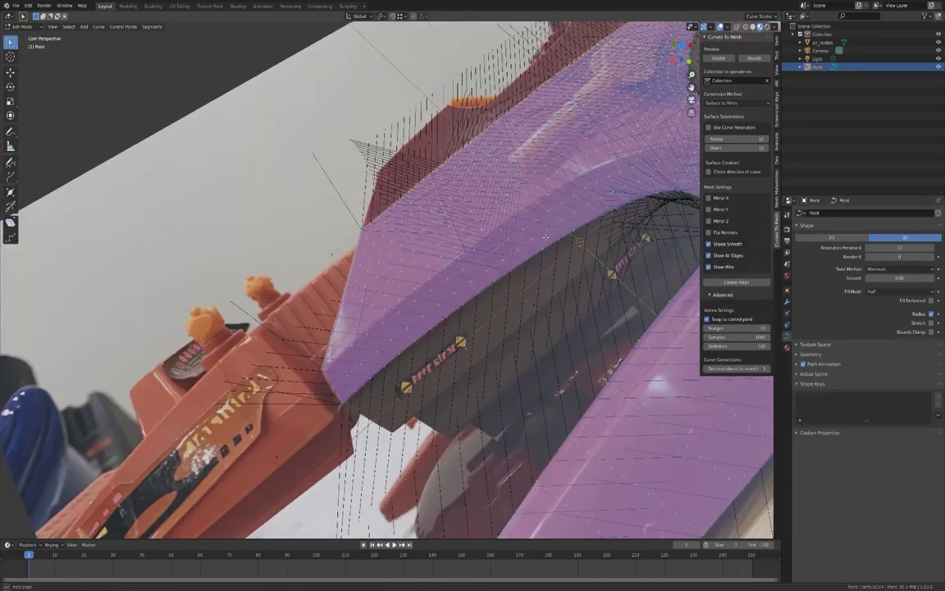
right_click(440, 154)
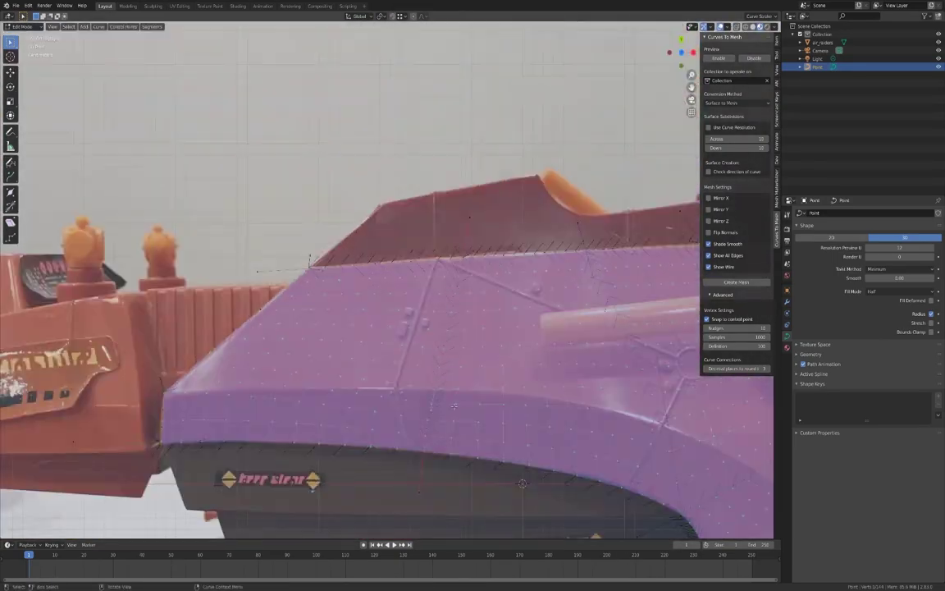
right_click(414, 389)
- Set the selected curve points' handle type to Aligned
mouse_move(419, 390)
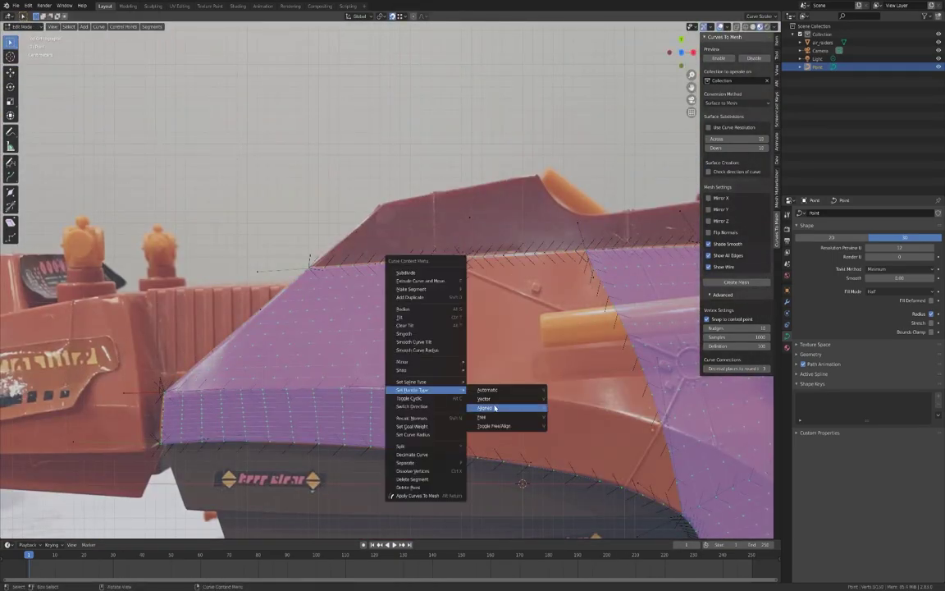
click(484, 398)
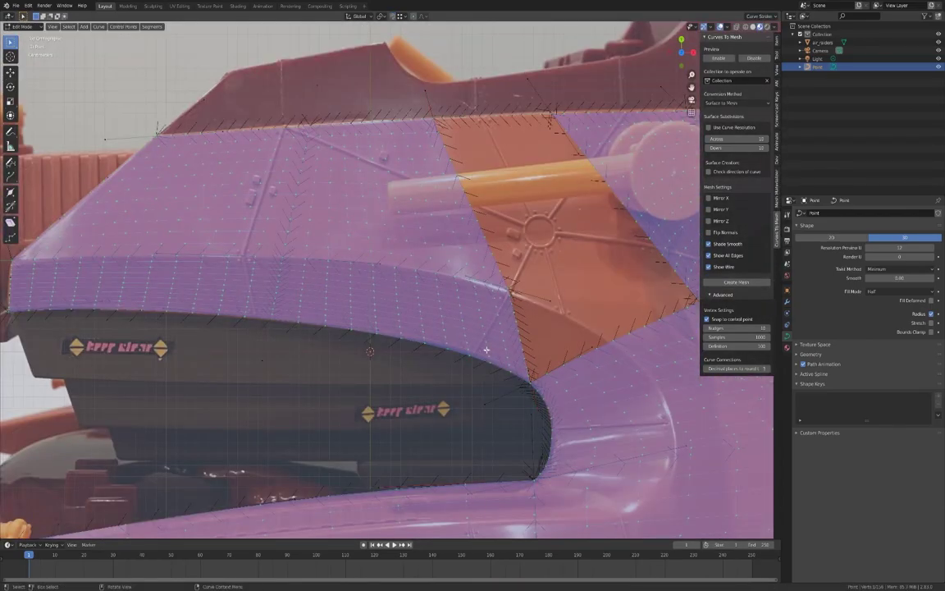
ctrl+right_click(426, 347)
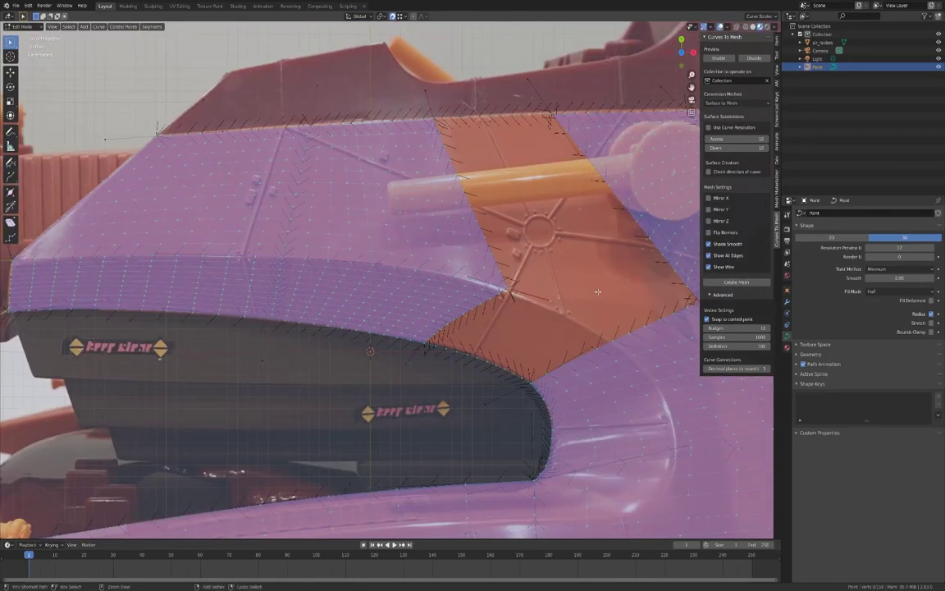
ctrl+right_click(611, 346)
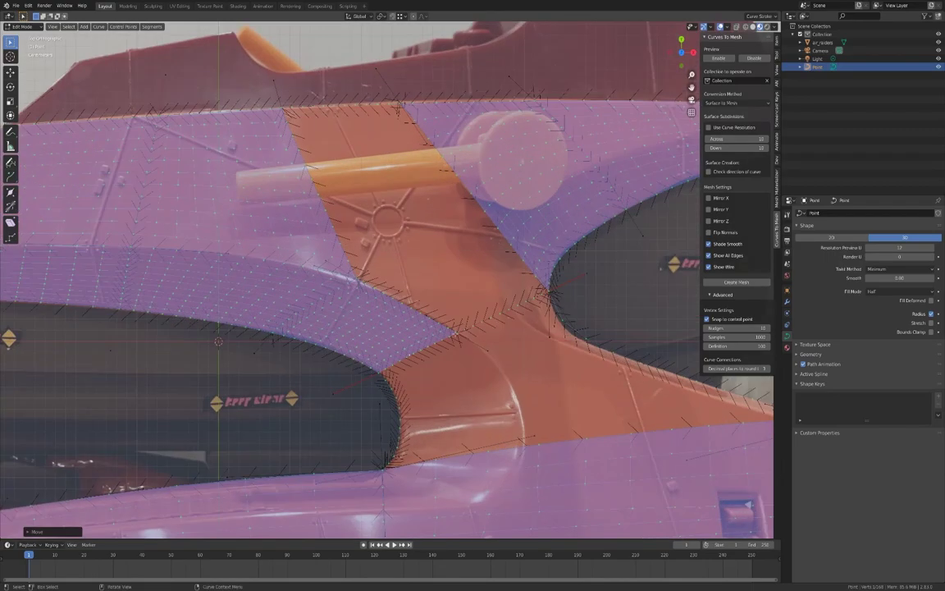
- Try duplicating and rotating the points near the orange knob, then undo it
ctrl+right_click(476, 199)
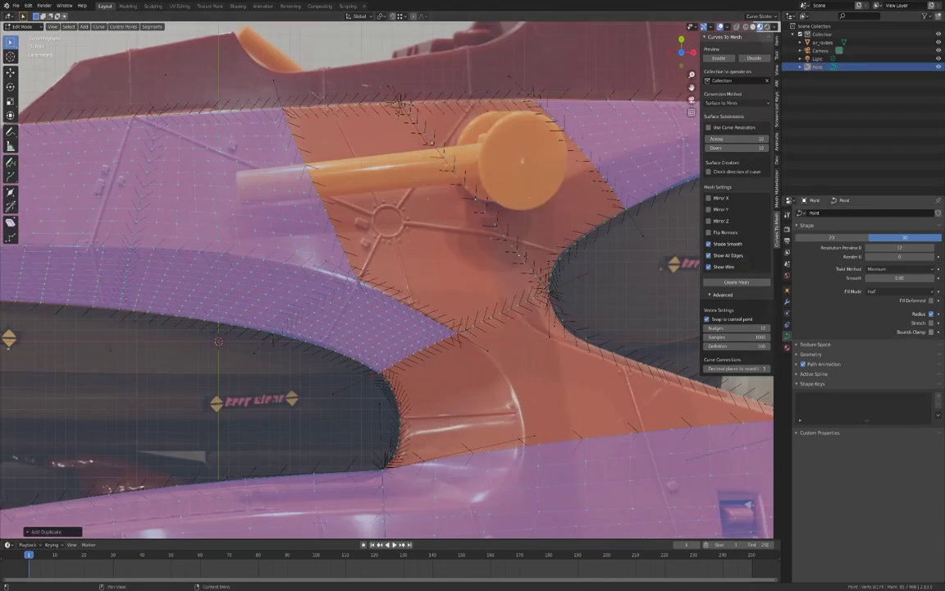
key(r)
click(476, 197)
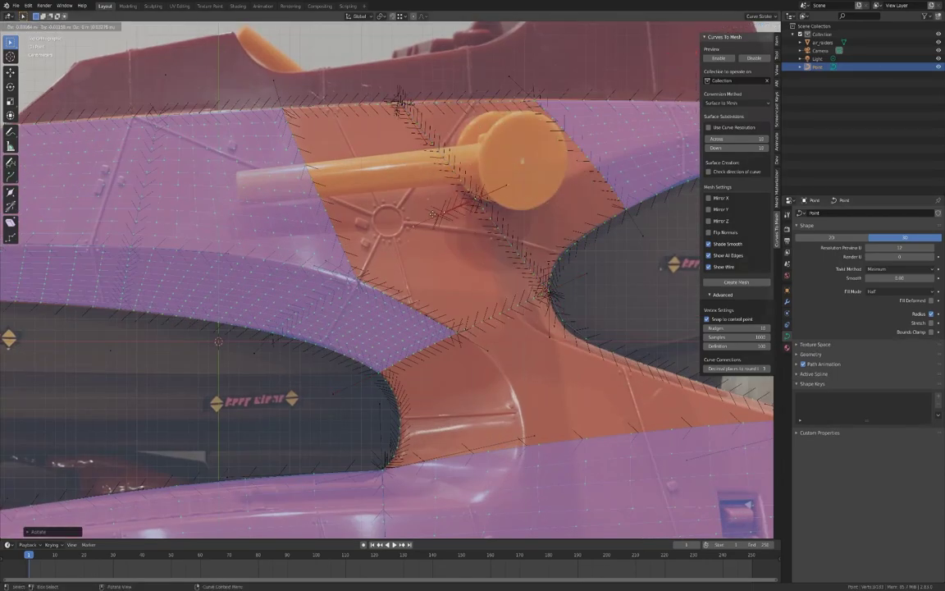
key(ctrl+z)
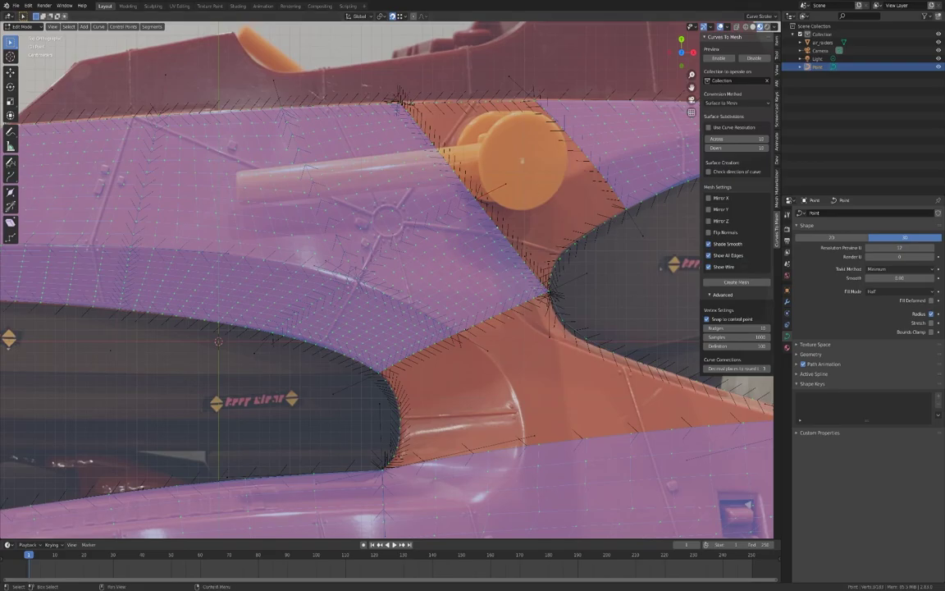
middle_drag(476, 197, 402, 211)
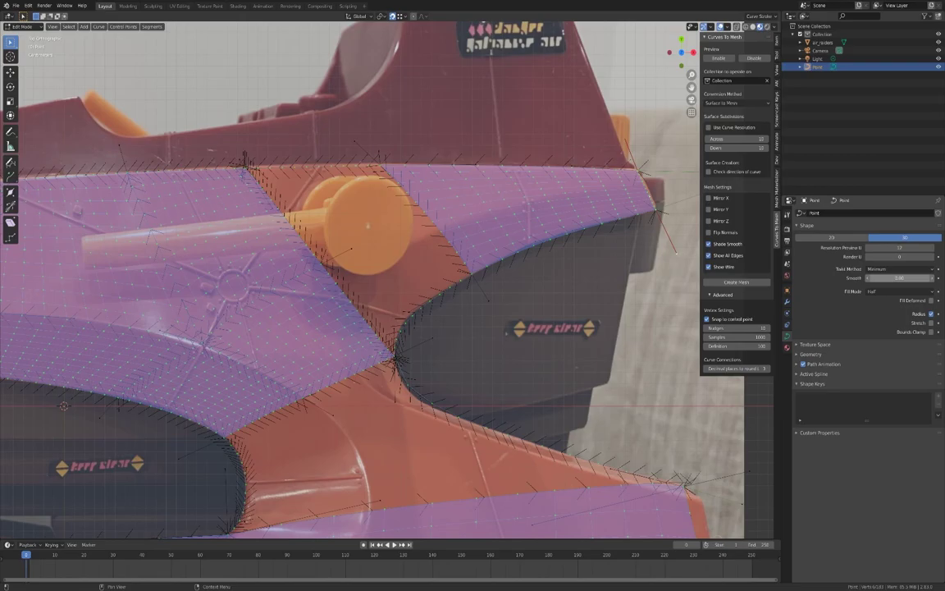
- Move selected side-panel points, refresh the mesh preview, and box-select another group of points
key(g)
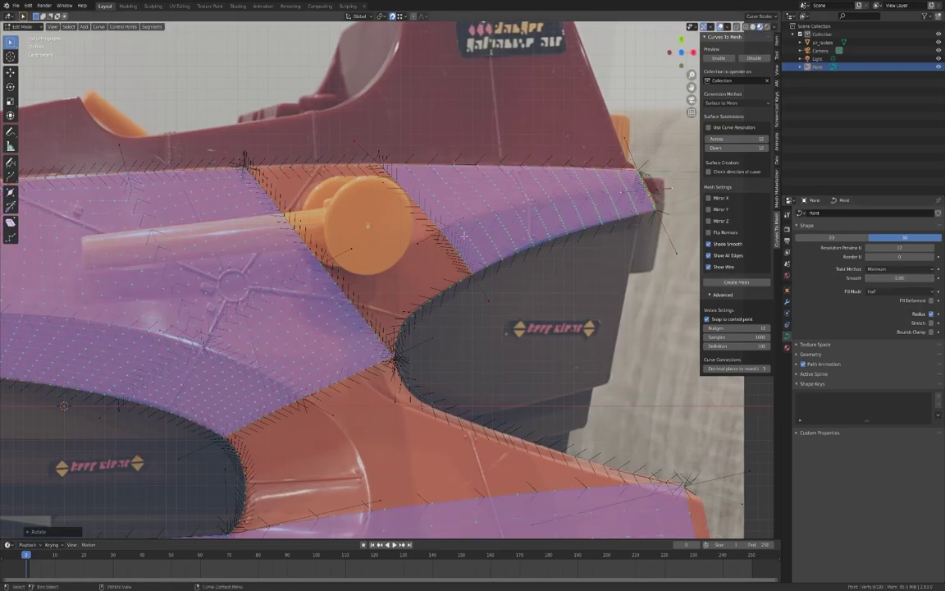
click(243, 158)
middle_drag(242, 158, 369, 214)
click(754, 58)
click(718, 58)
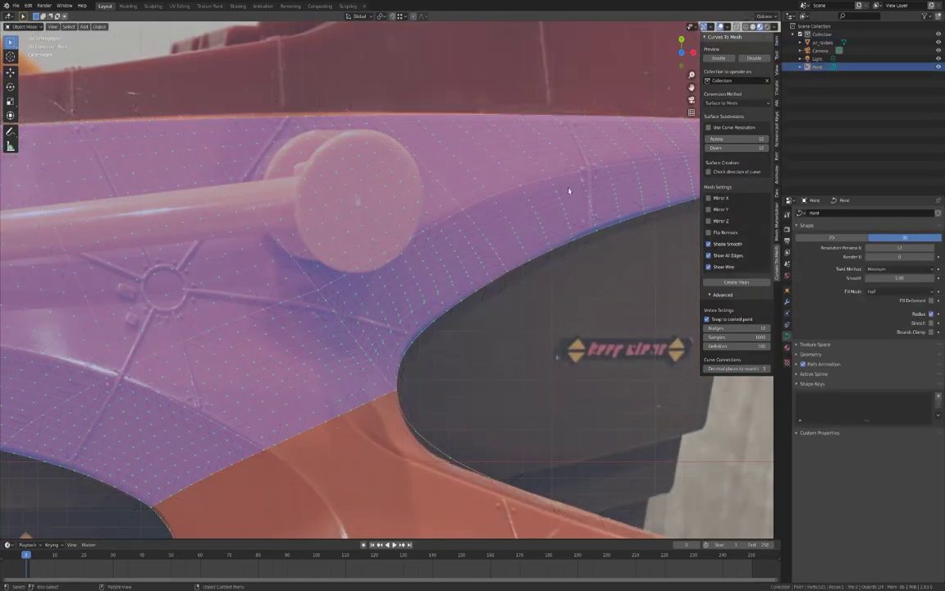
drag(194, 226, 395, 315)
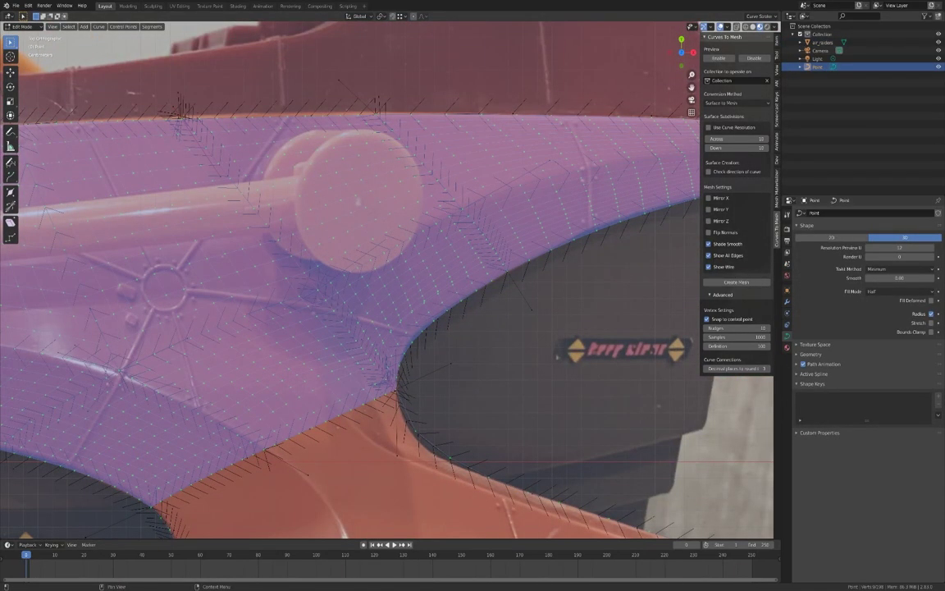
middle_drag(443, 386, 365, 385)
key(Tab)
key(Tab)
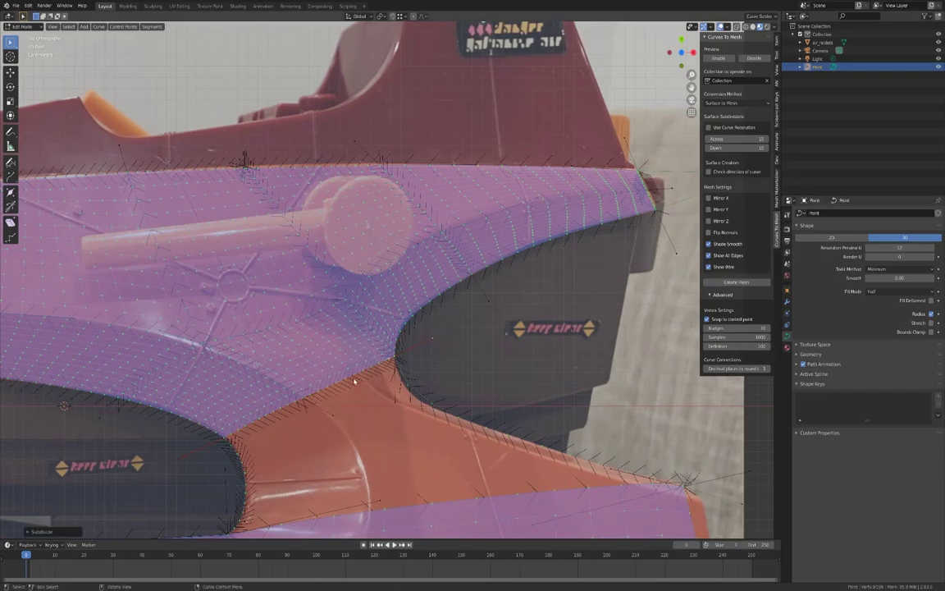
- Shift the selected points vertically along Z and refresh the surface preview to check coverage
drag(320, 303, 338, 349)
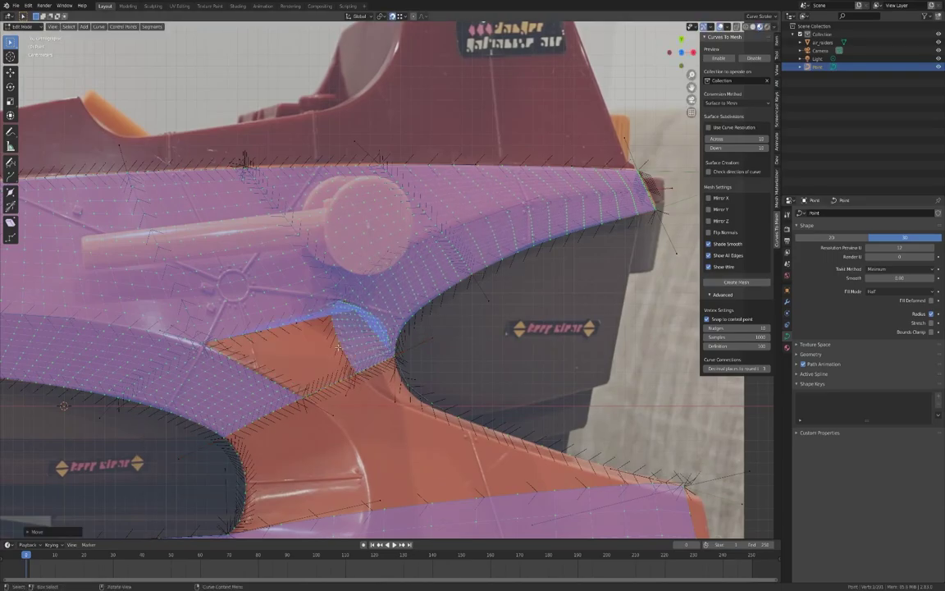
middle_drag(244, 158, 348, 359)
key(g)
key(z)
click(364, 350)
click(760, 59)
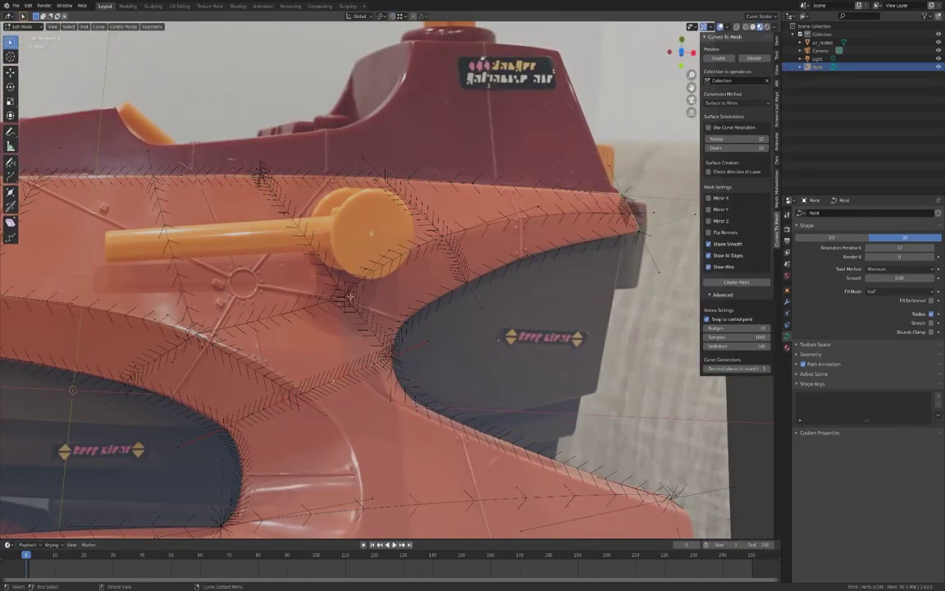
click(725, 61)
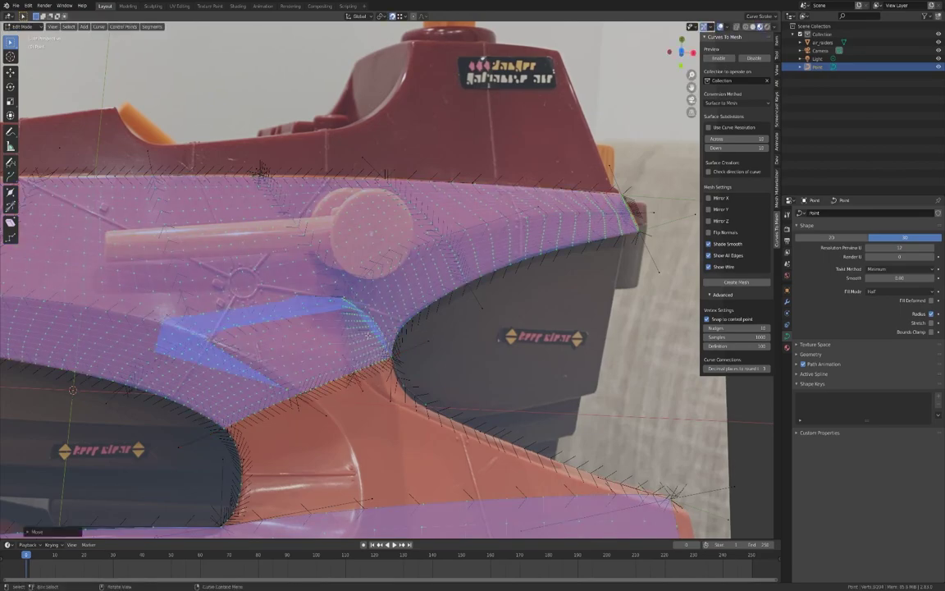
scroll(398, 190, up, 5)
scroll(398, 190, down, 6)
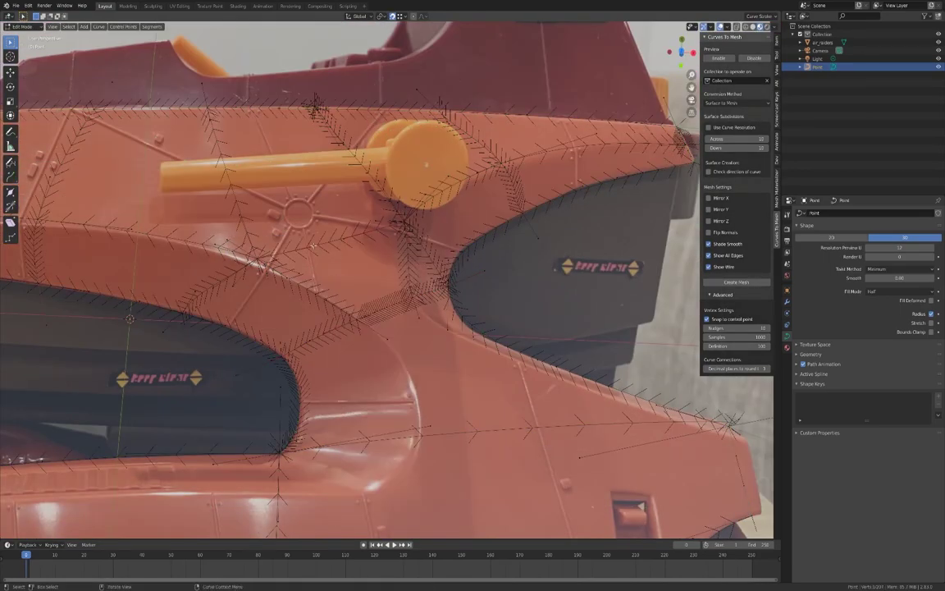
- Nudge the wing curve points and return to the top orthographic view
key(g)
click(386, 256)
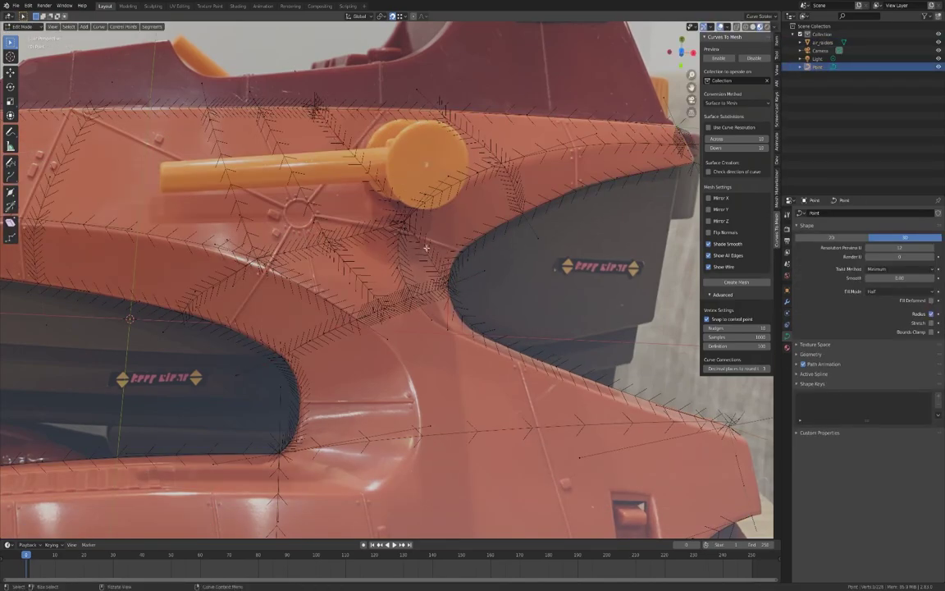
middle_drag(457, 219, 454, 302)
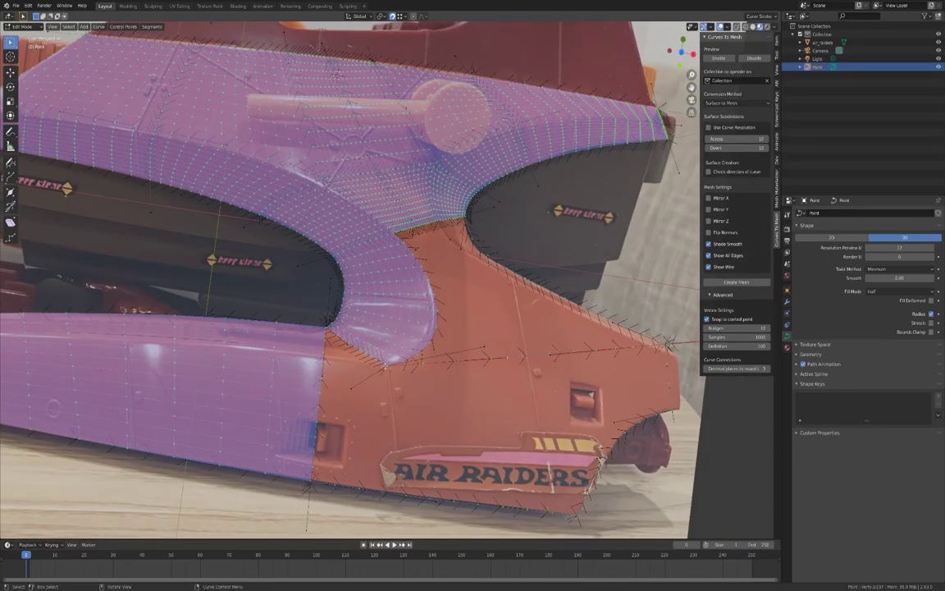
key(KP_7)
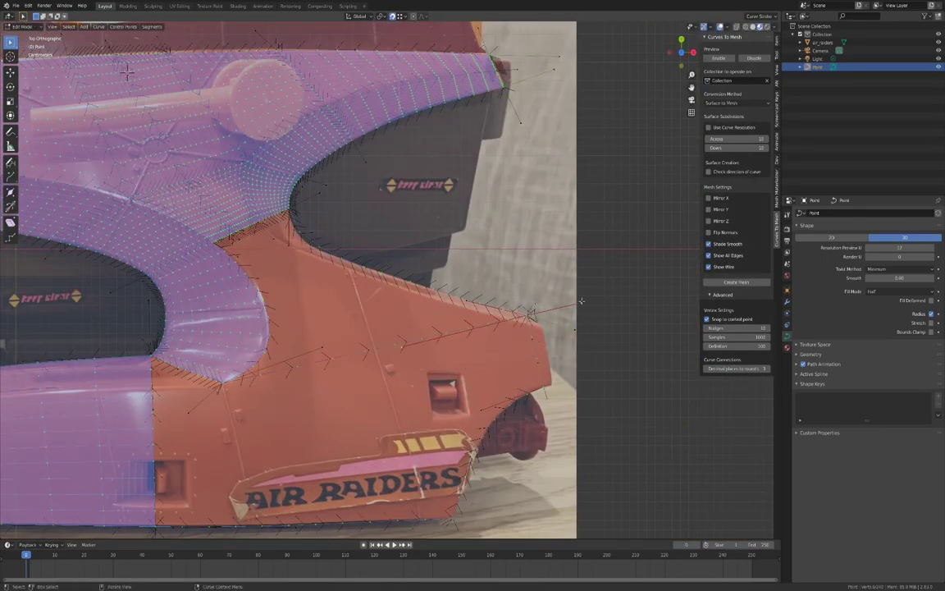
- Move the rear fender curve points toward the back of the body
key(g)
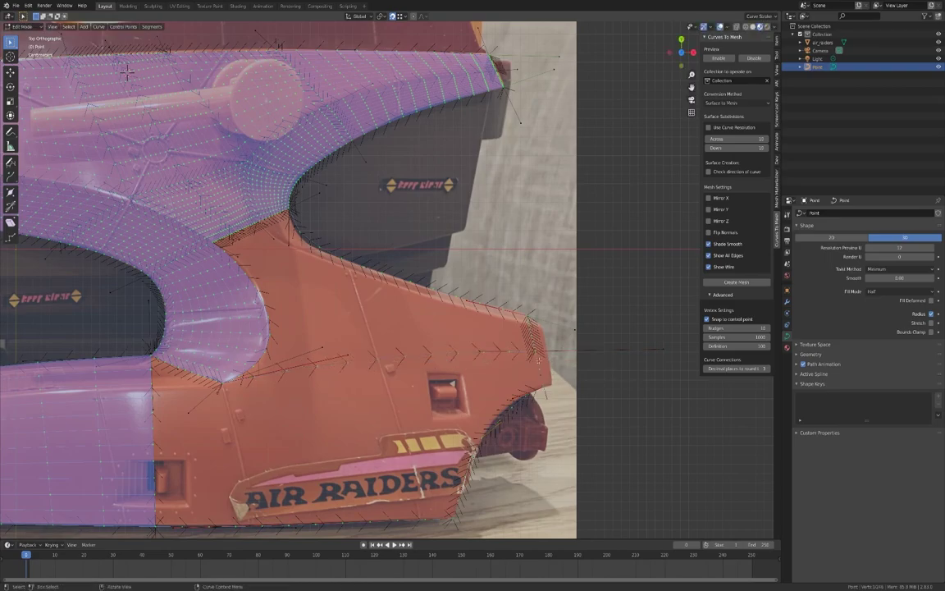
scroll(534, 362, up, 4)
scroll(495, 335, down, 5)
scroll(496, 334, up, 7)
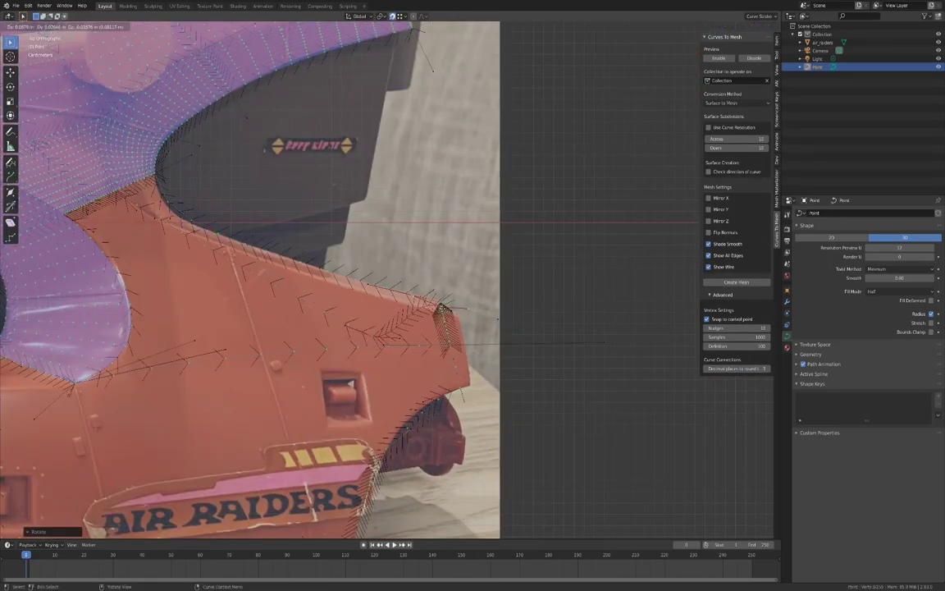
scroll(143, 244, down, 5)
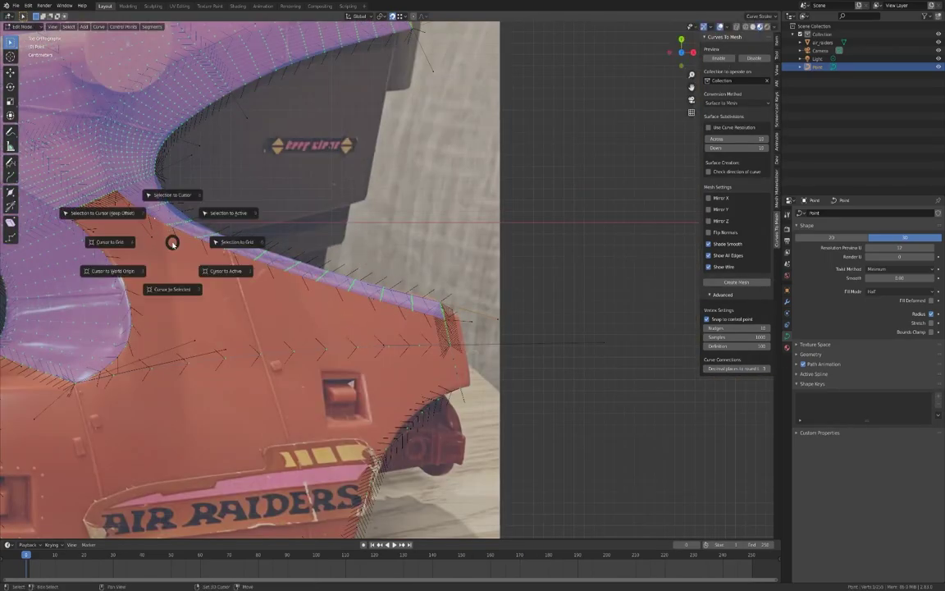
key(g)
scroll(463, 330, down, 5)
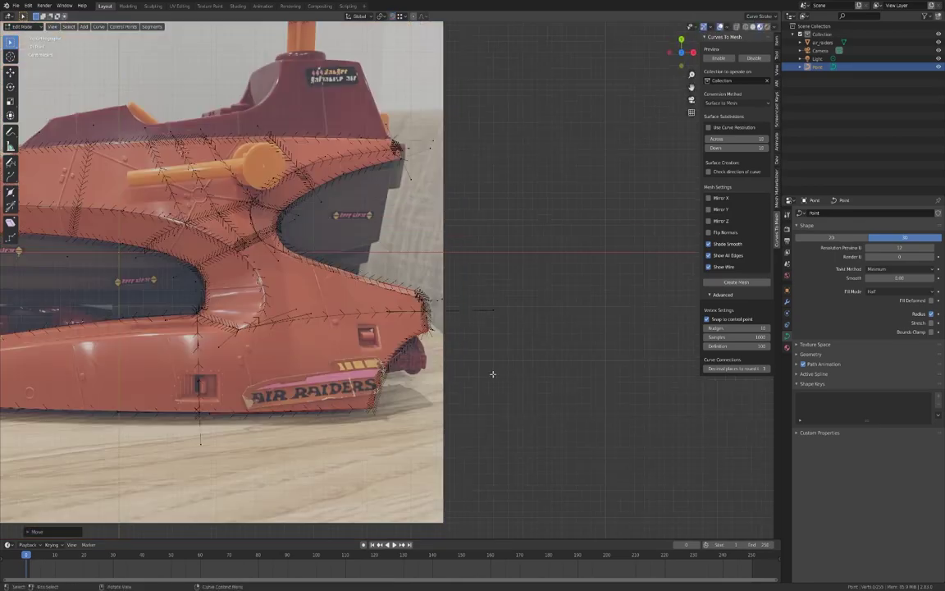
scroll(491, 376, up, 5)
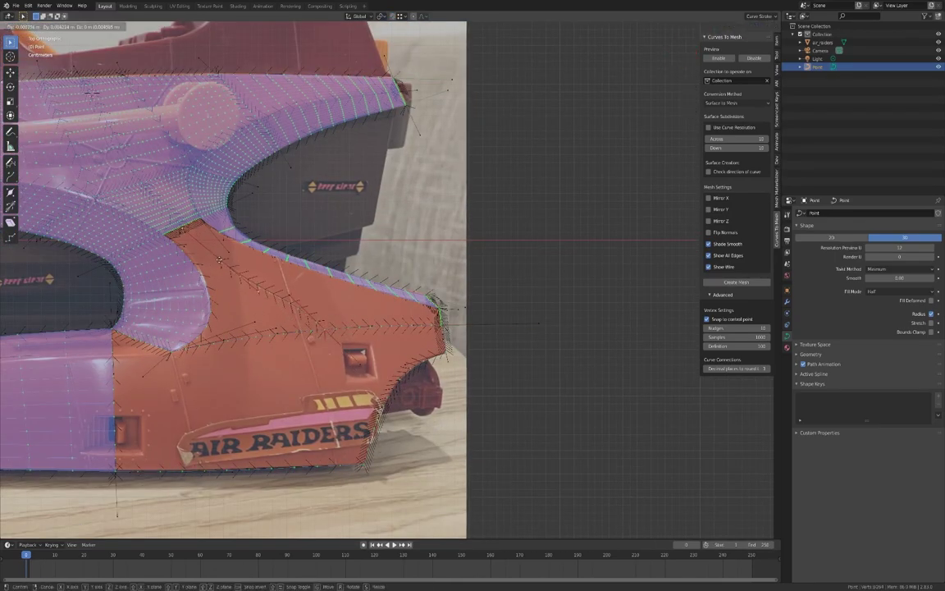
scroll(92, 89, up, 3)
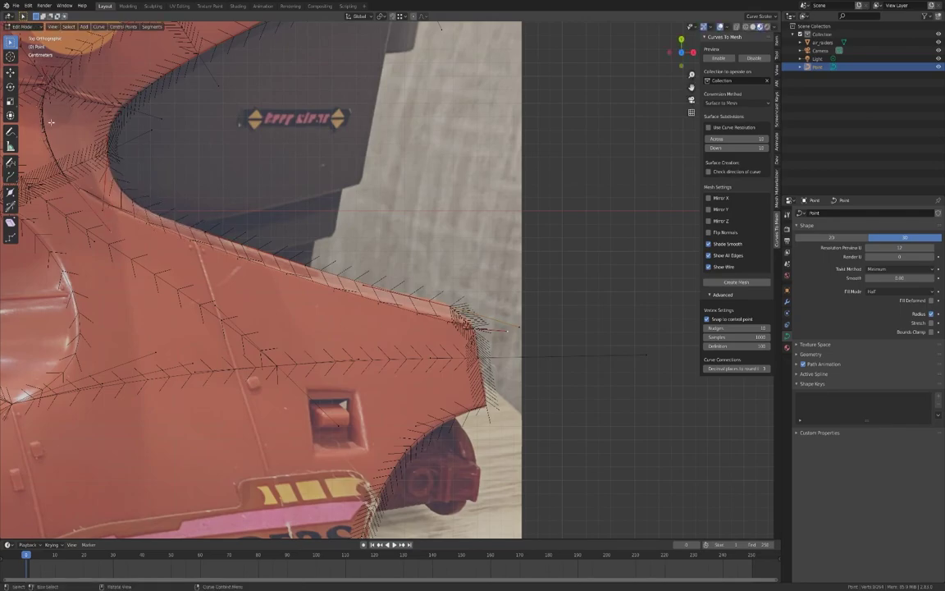
- Extrude a new curve point from the fender corner
key(e)
click(265, 257)
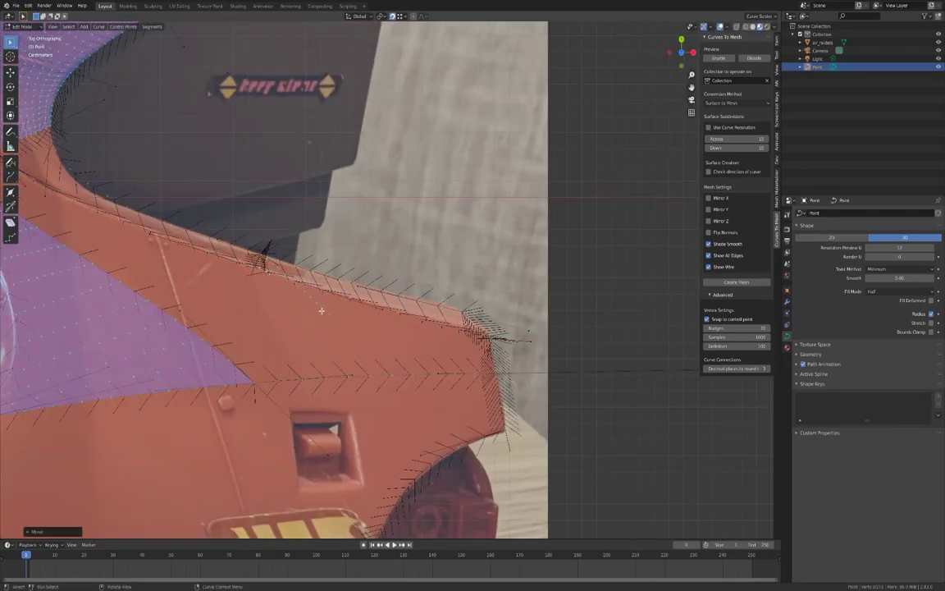
scroll(224, 380, down, 4)
scroll(224, 380, up, 3)
scroll(238, 353, down, 6)
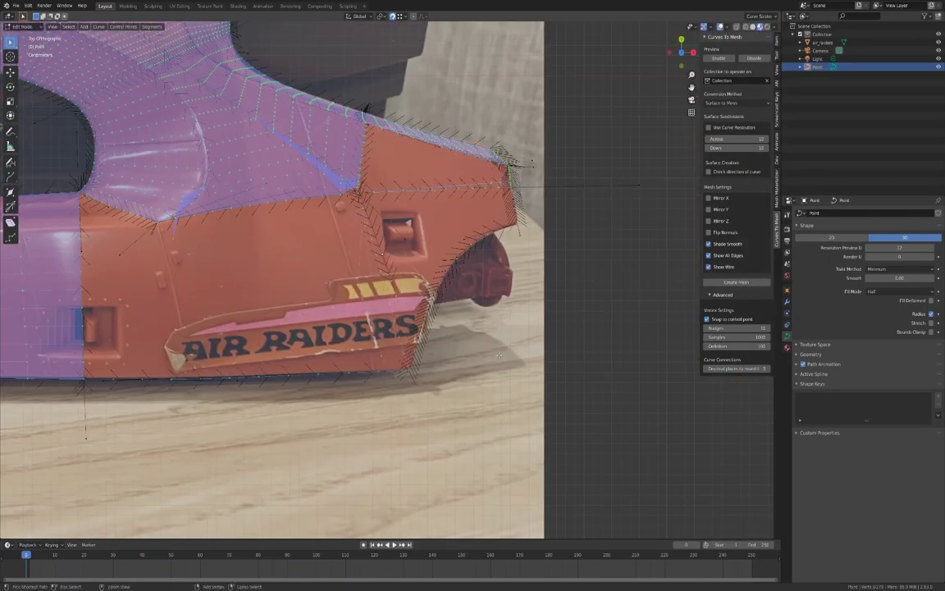
- Box-select the rear fender points and reposition them so the surface wraps the wheel arch
key(b)
drag(252, 339, 252, 339)
scroll(252, 339, up, 5)
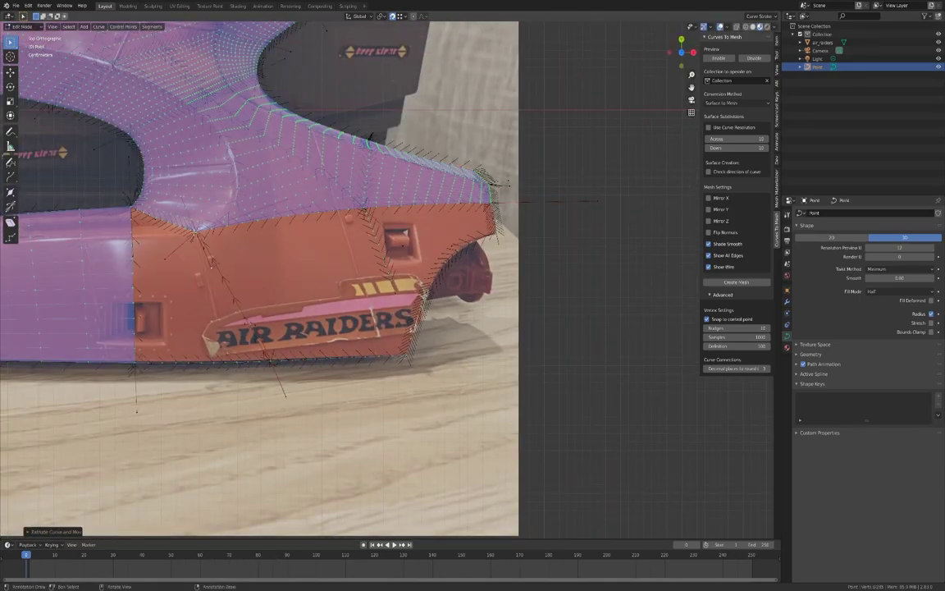
click(332, 286)
scroll(332, 286, up, 2)
scroll(333, 286, down, 3)
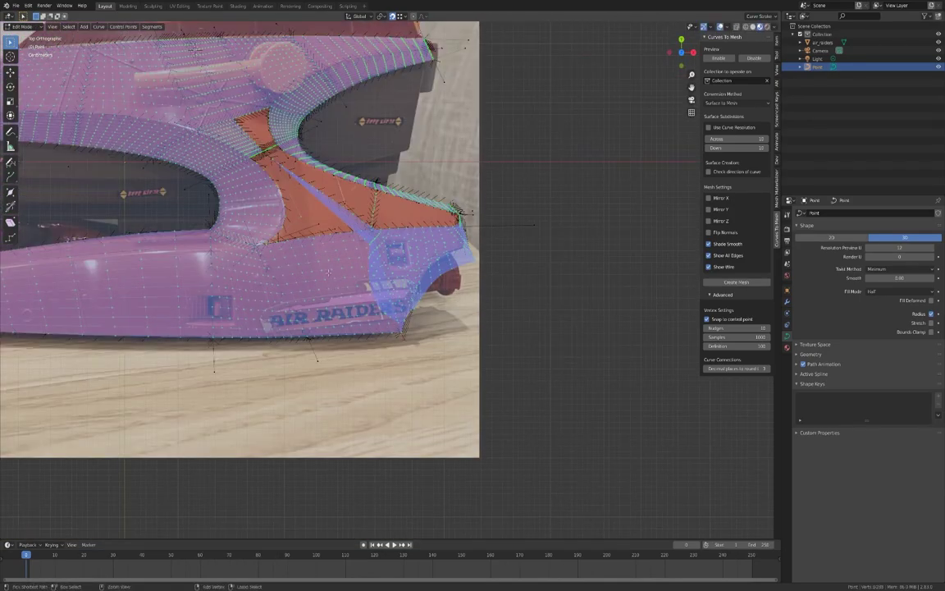
scroll(332, 286, up, 3)
scroll(332, 286, down, 2)
scroll(392, 270, up, 4)
scroll(392, 271, down, 3)
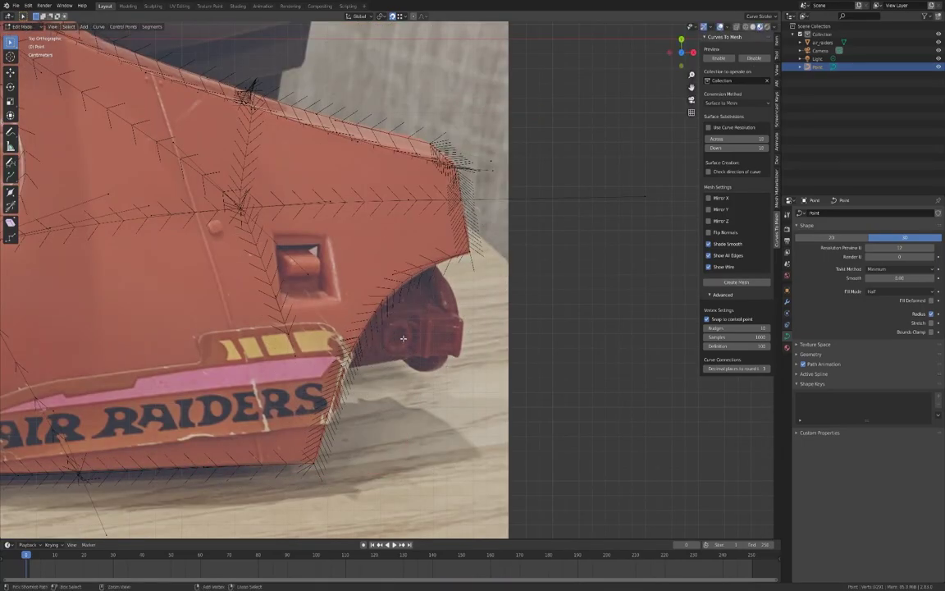
scroll(416, 340, down, 3)
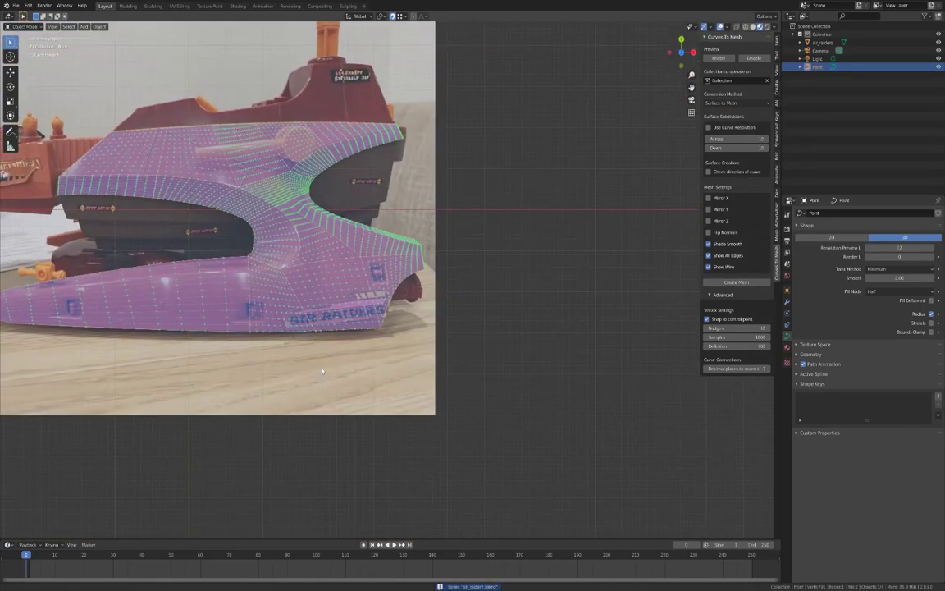
scroll(506, 261, up, 5)
key(Tab)
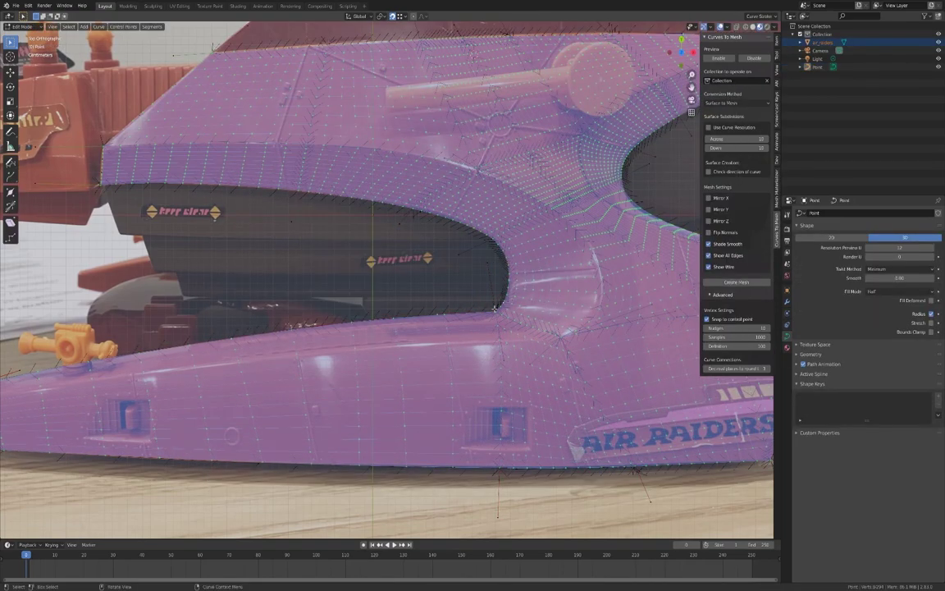
- Rotate and adjust the points around the side cutout so the surface hugs the rear opening's rim
key(r)
click(397, 309)
scroll(397, 308, up, 2)
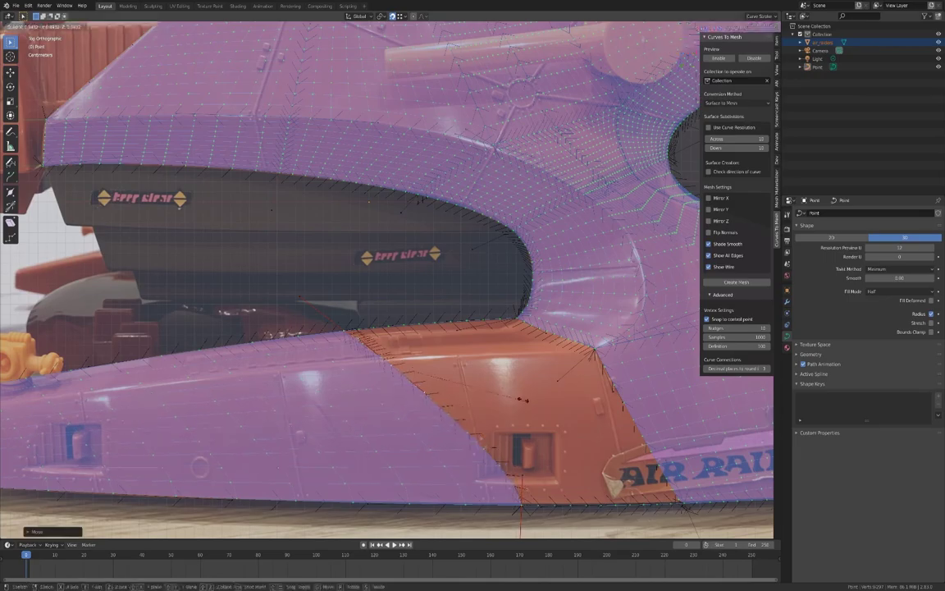
scroll(546, 414, down, 4)
click(486, 332)
middle_drag(447, 259, 437, 328)
scroll(386, 320, up, 5)
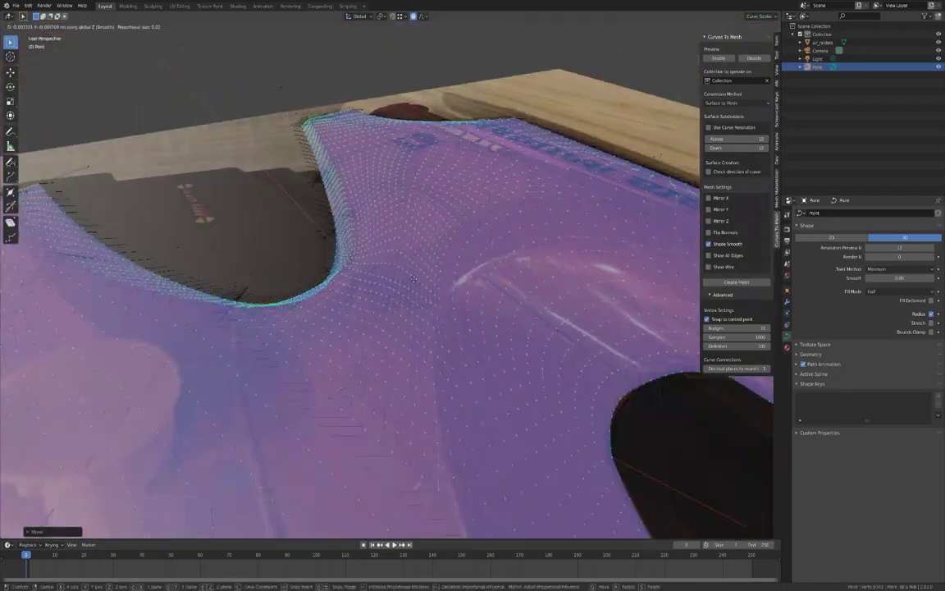
- Confirm the proportional move, then move more points with proportional falloff enabled
click(415, 279)
middle_drag(414, 278, 464, 344)
key(g)
key(o)
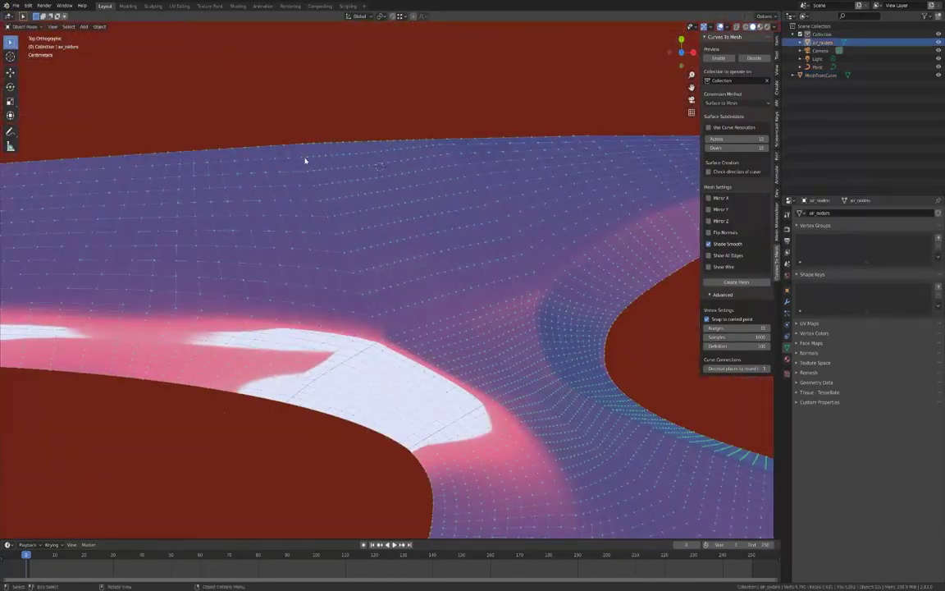
- Select the Point curve, regenerate its mesh in Edit Mode, and join selected points with F
click(305, 160)
key(Tab)
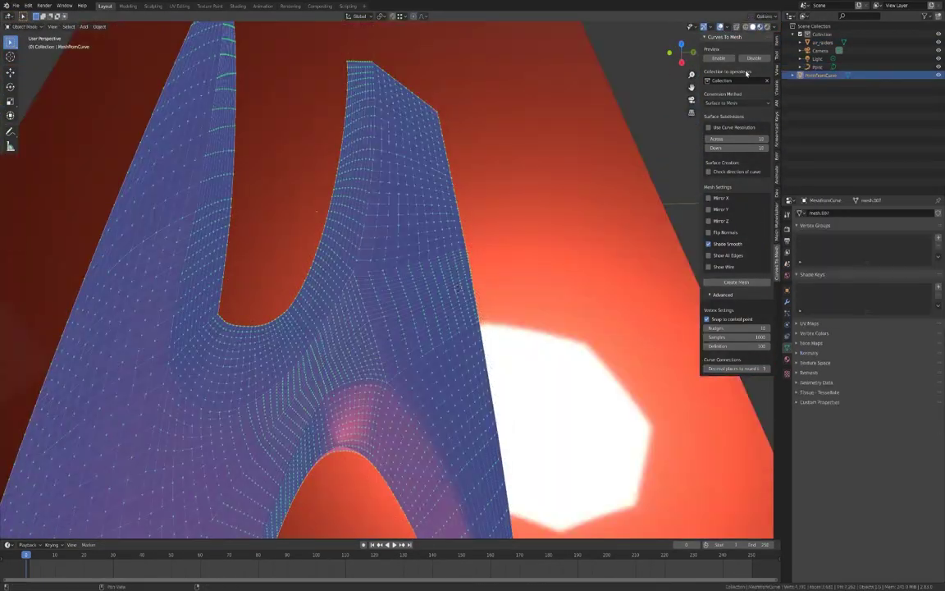
click(735, 282)
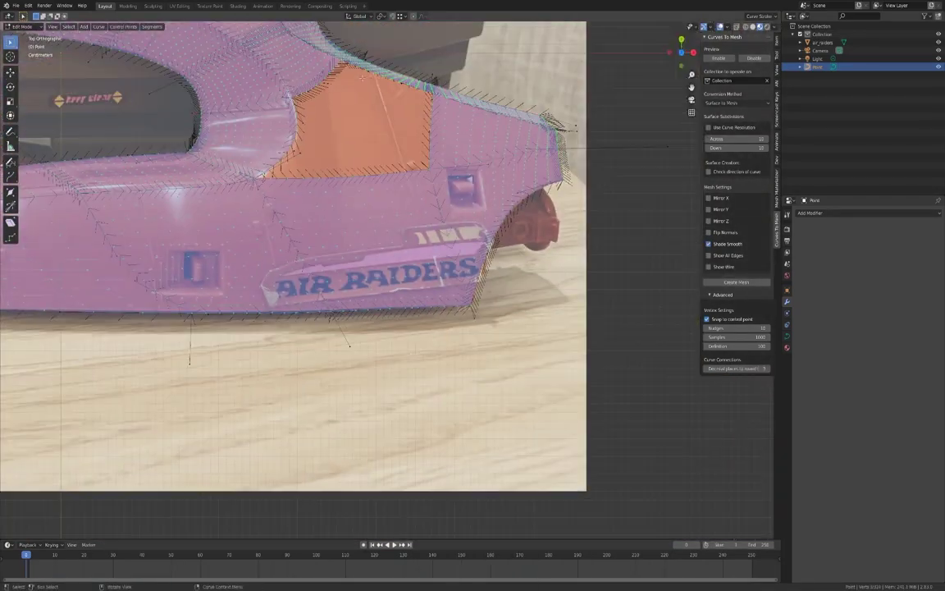
key(f)
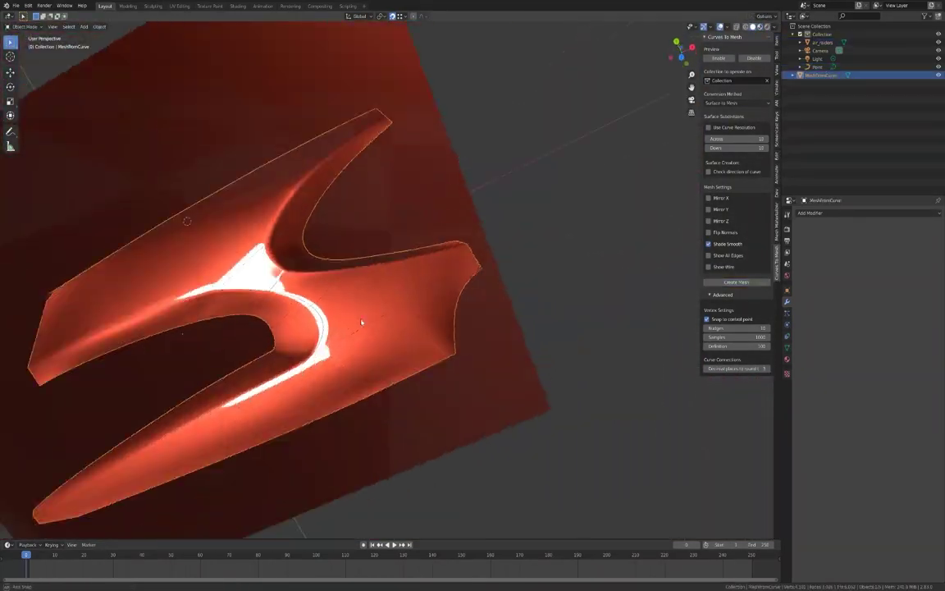
- Orbit around the MeshFromCurve side hull shell to inspect it against the reference photo
middle_drag(361, 321, 485, 298)
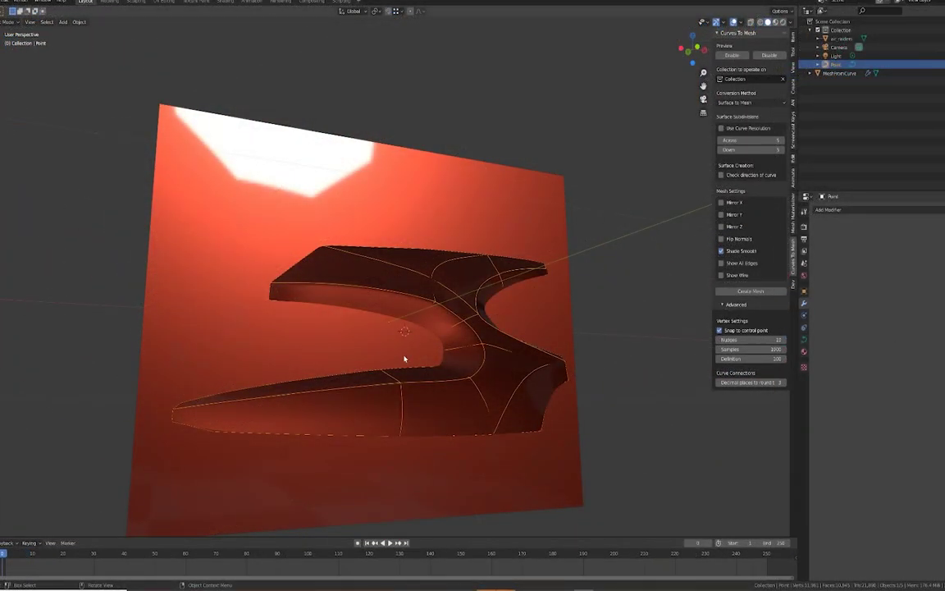
middle_drag(420, 331, 392, 340)
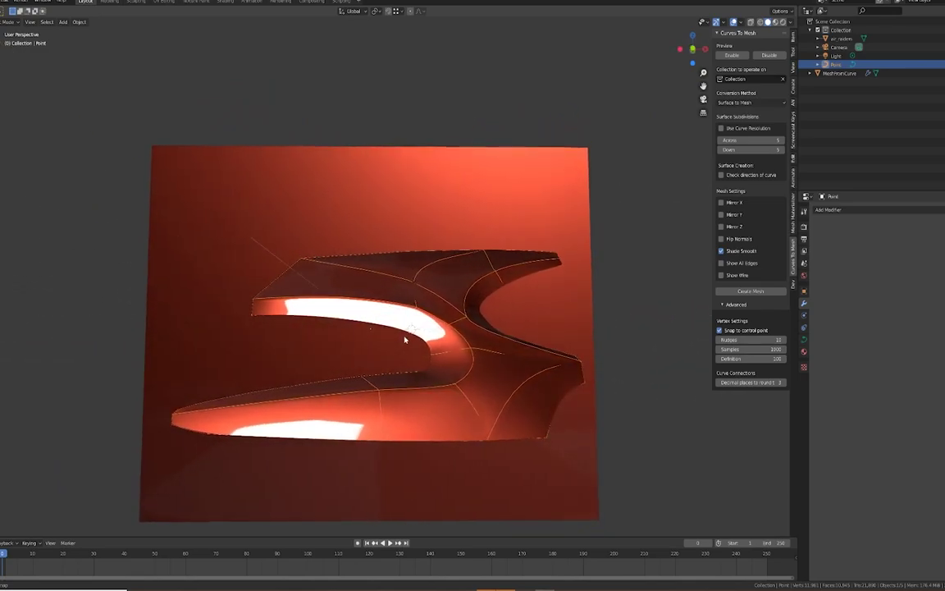
middle_drag(423, 339, 384, 340)
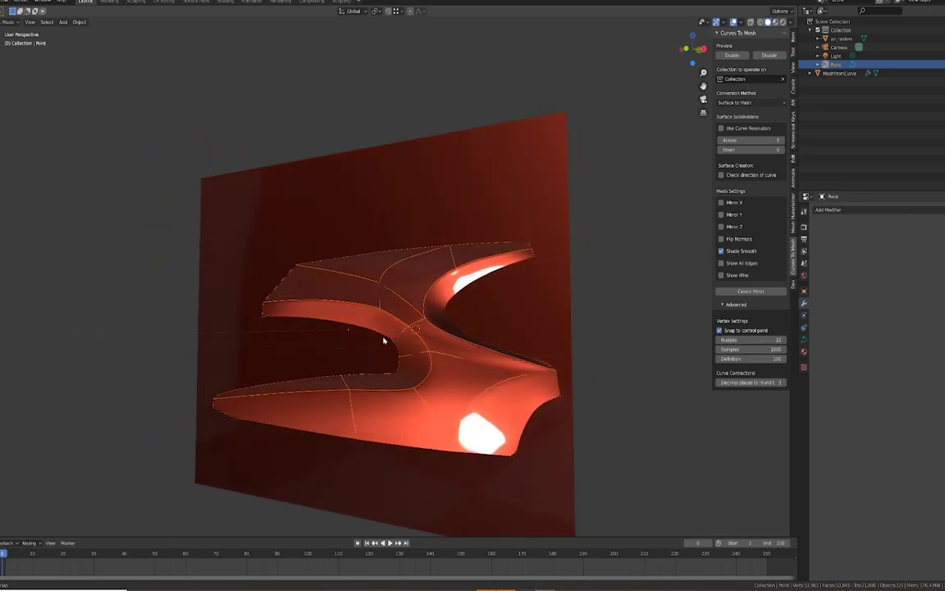